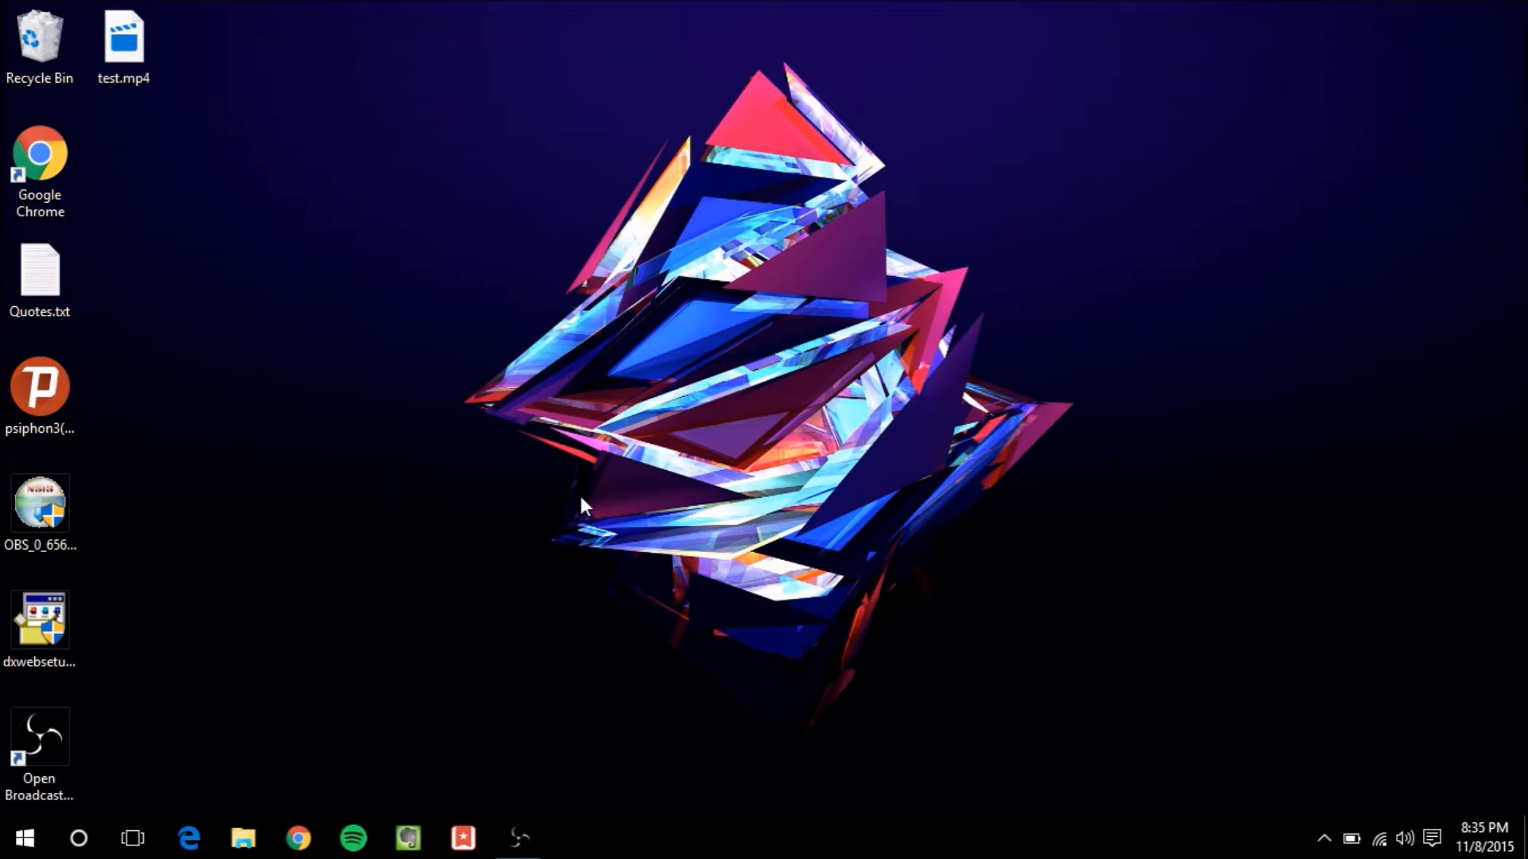
Step: Open the options for how Windows updates are delivered, within the advanced Windows Update settings
click(25, 838)
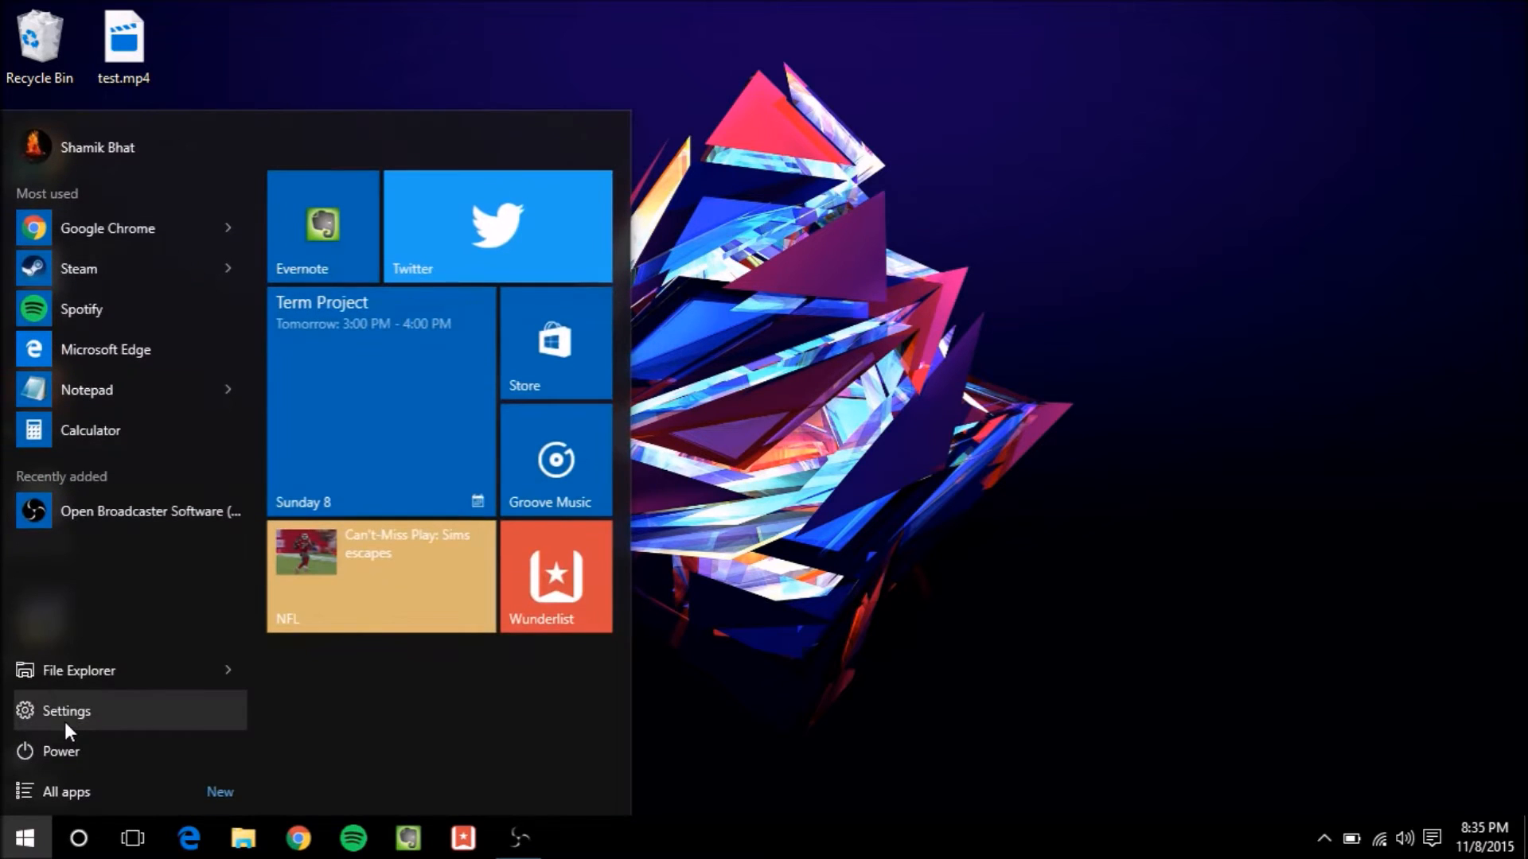
click(66, 720)
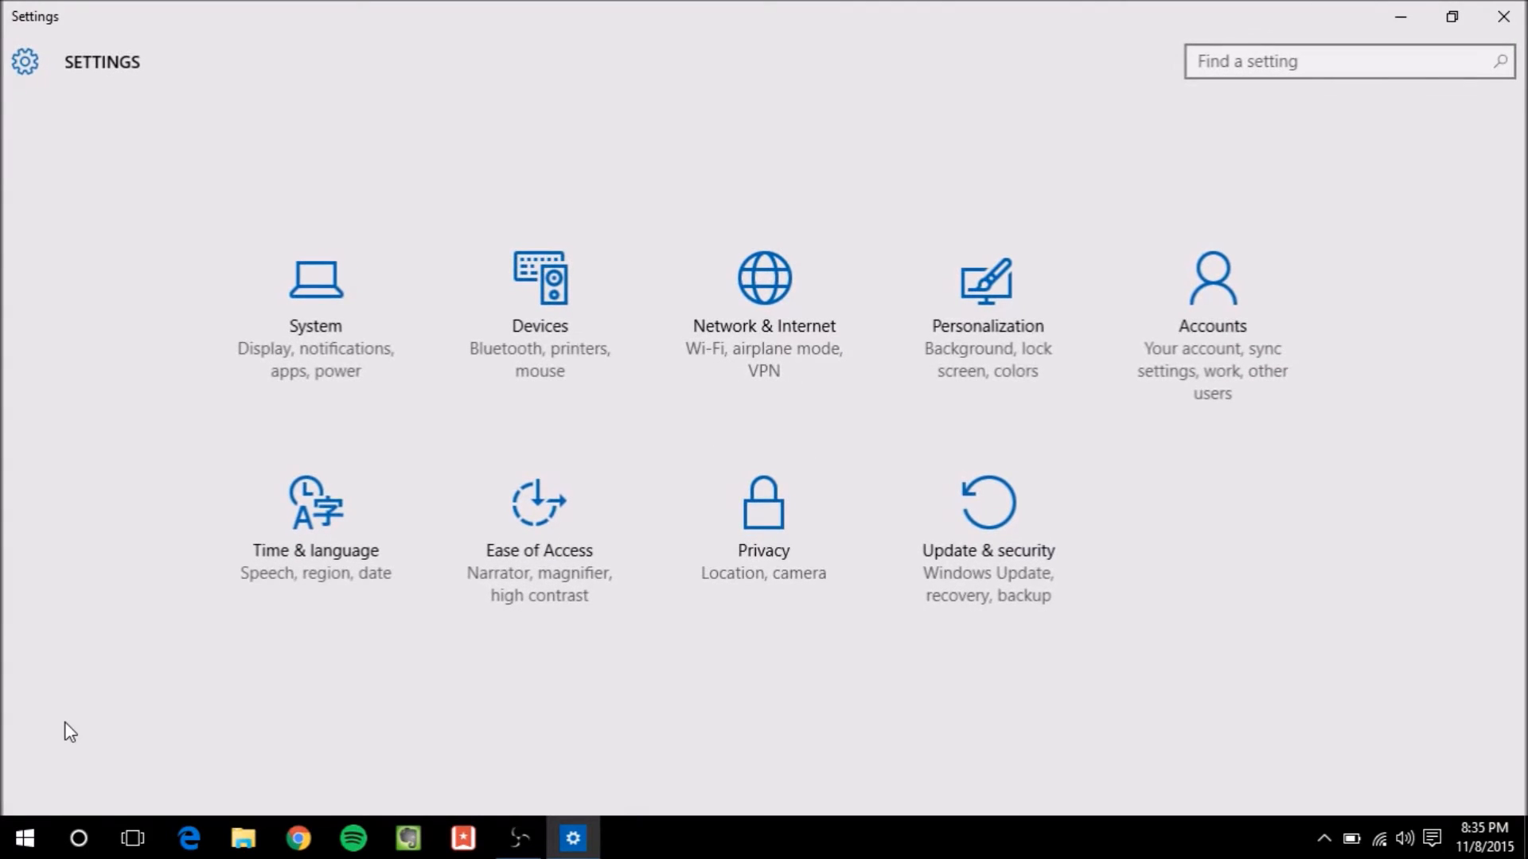
click(996, 475)
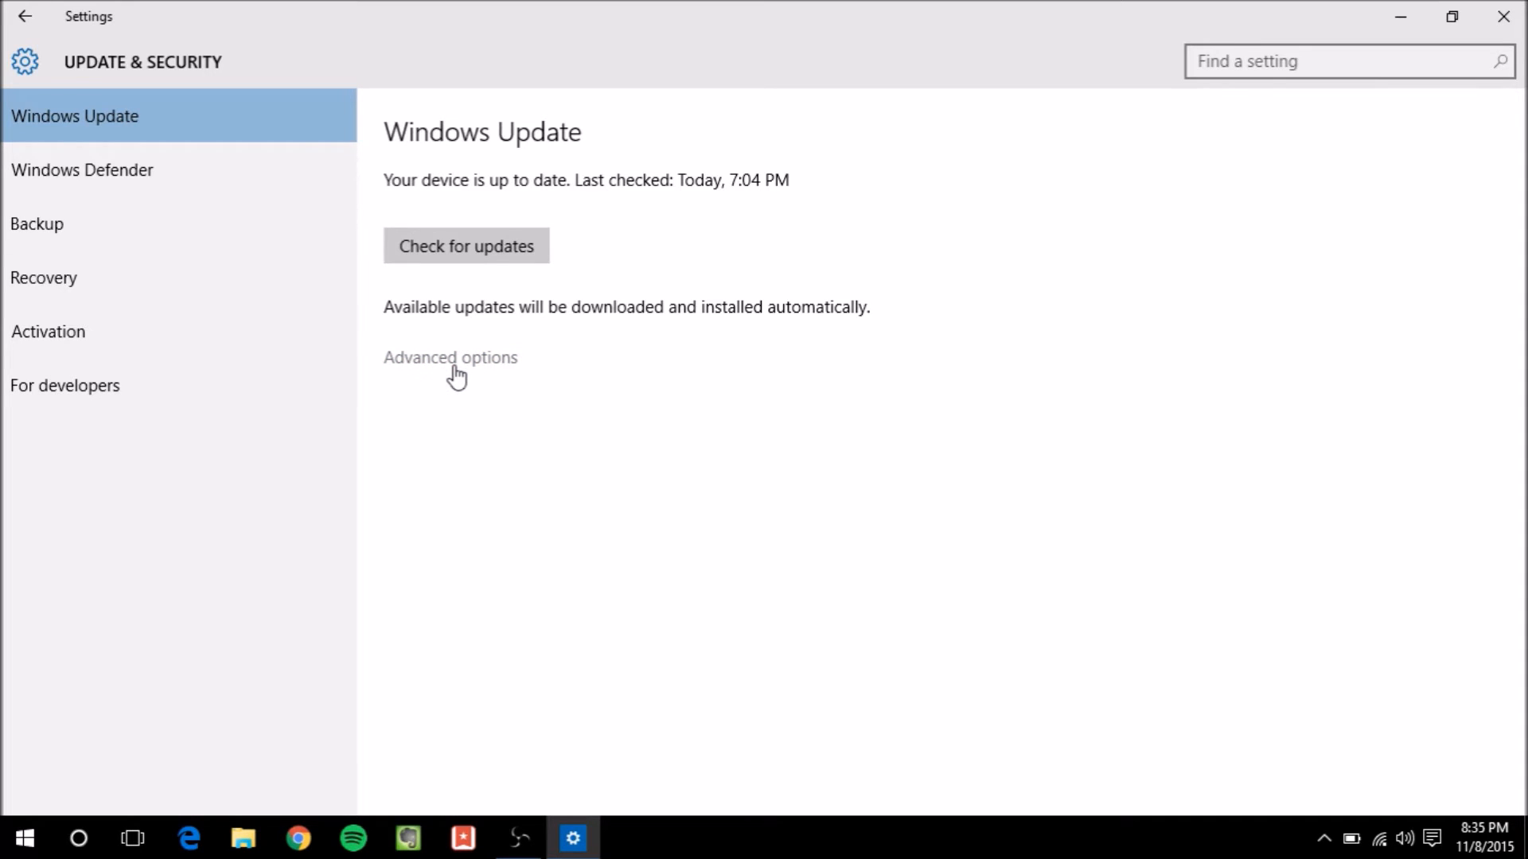
click(456, 366)
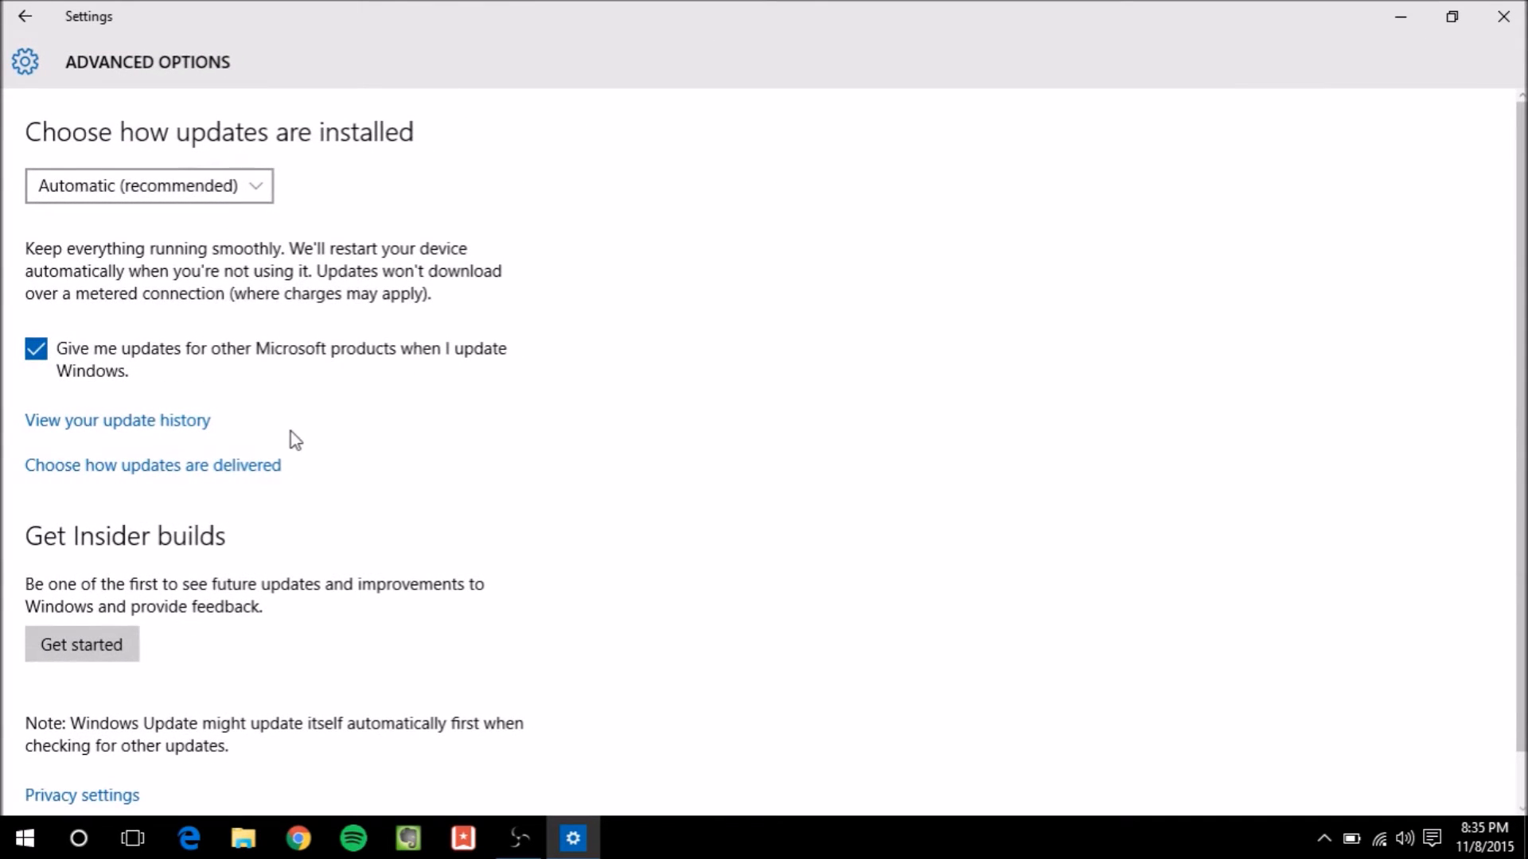
click(255, 476)
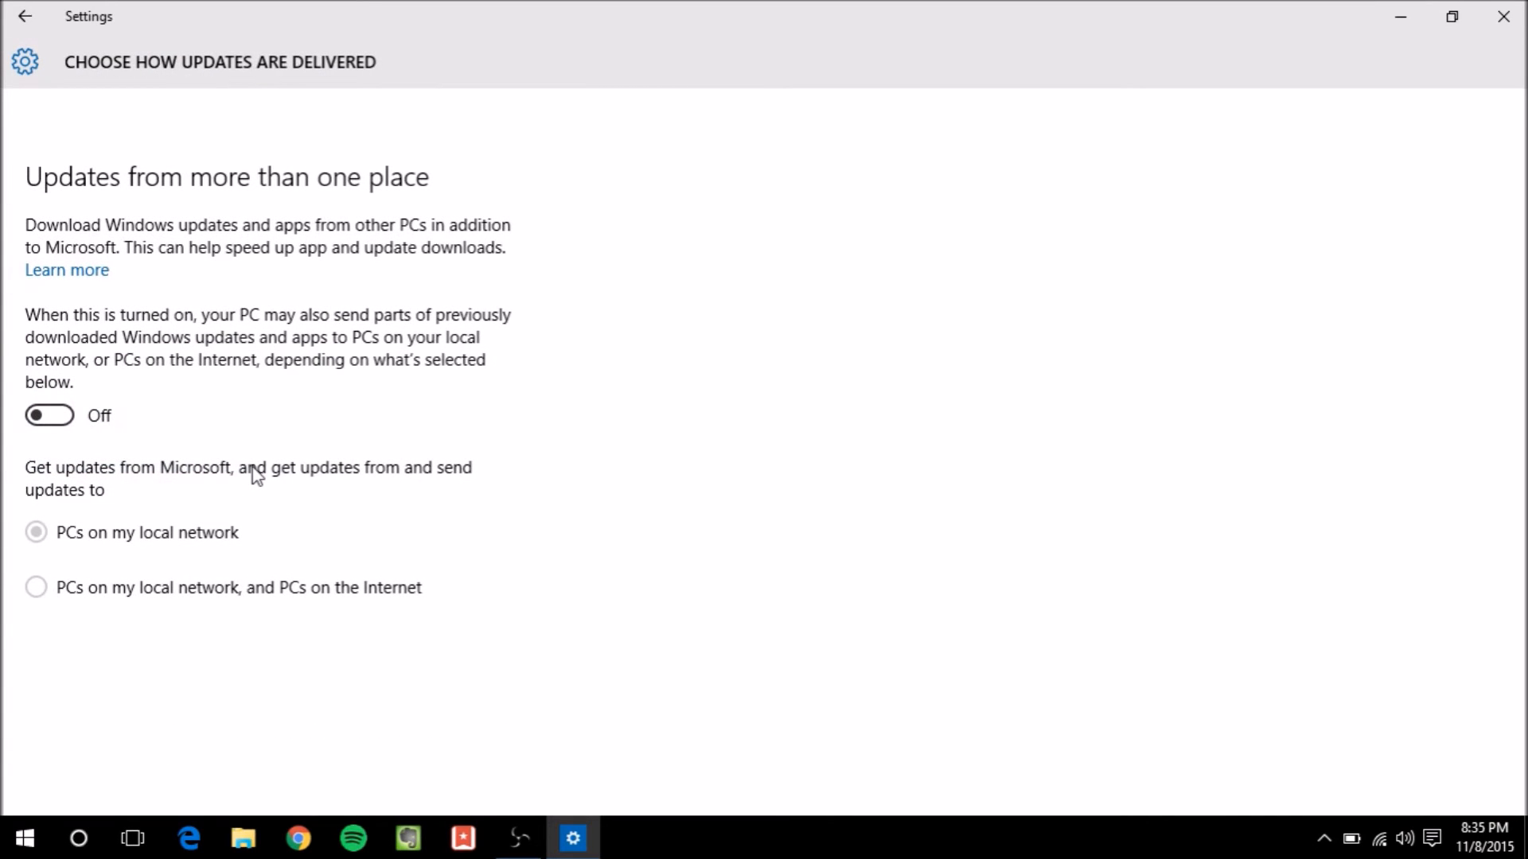
Step: Try updates from more than one place with each PC source option, finishing on PCs on my local network with the feature off
click(66, 416)
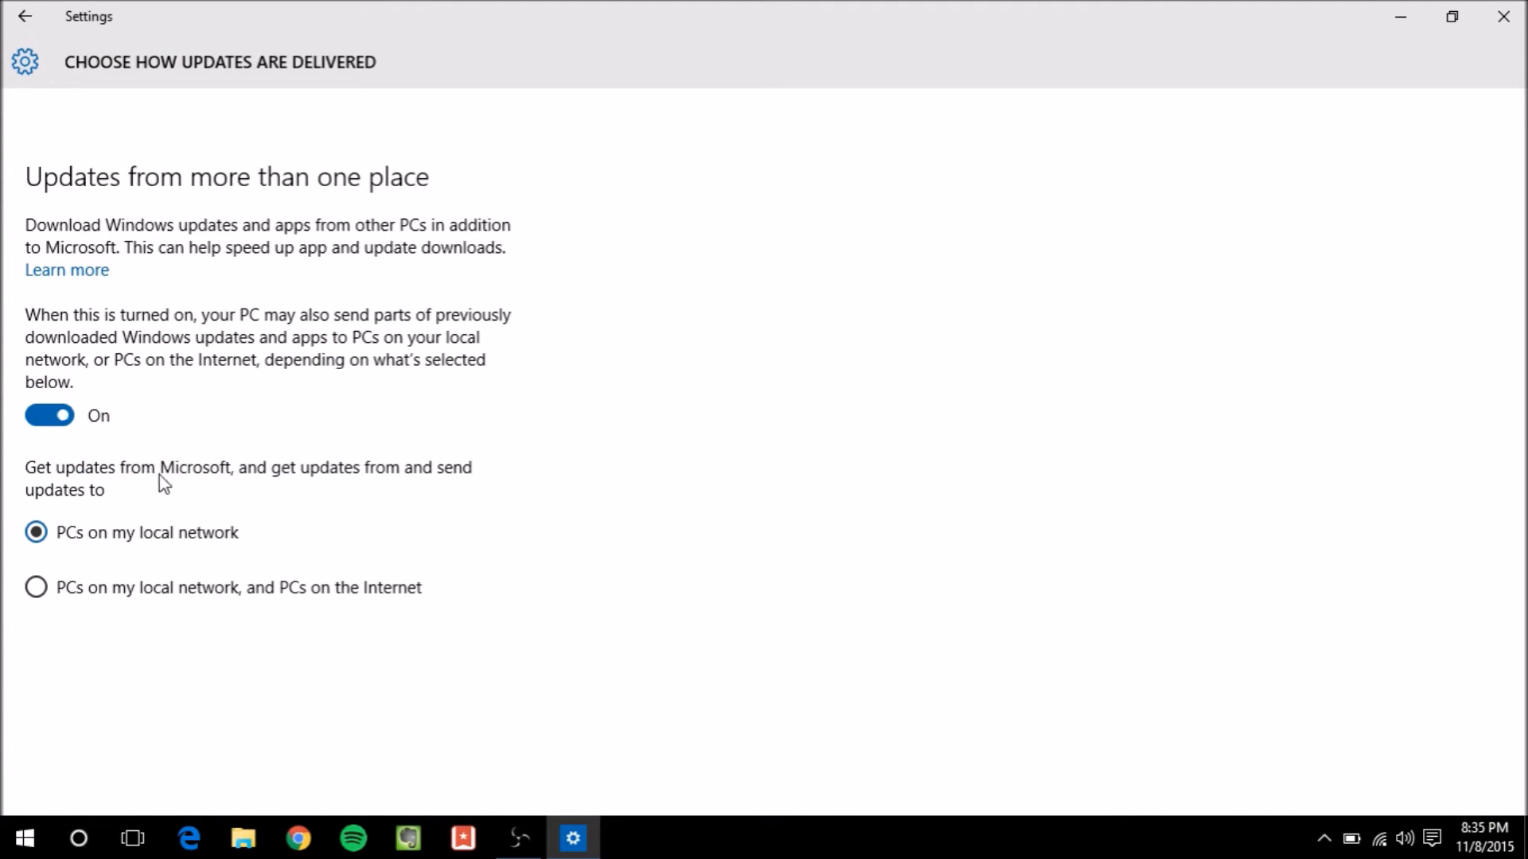
click(147, 593)
drag(59, 410, 369, 493)
click(62, 417)
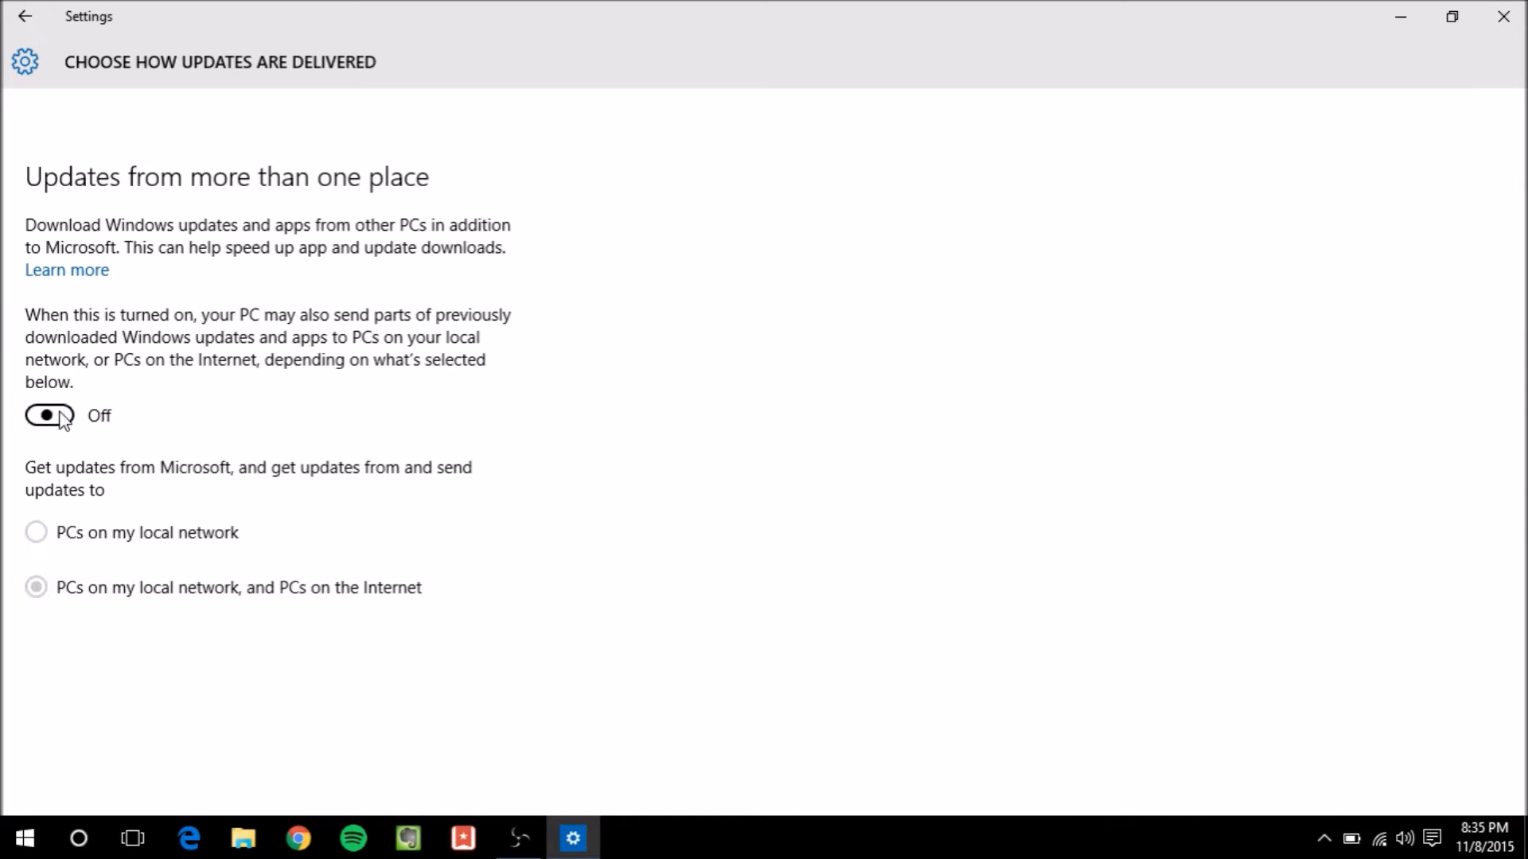
click(62, 417)
click(87, 545)
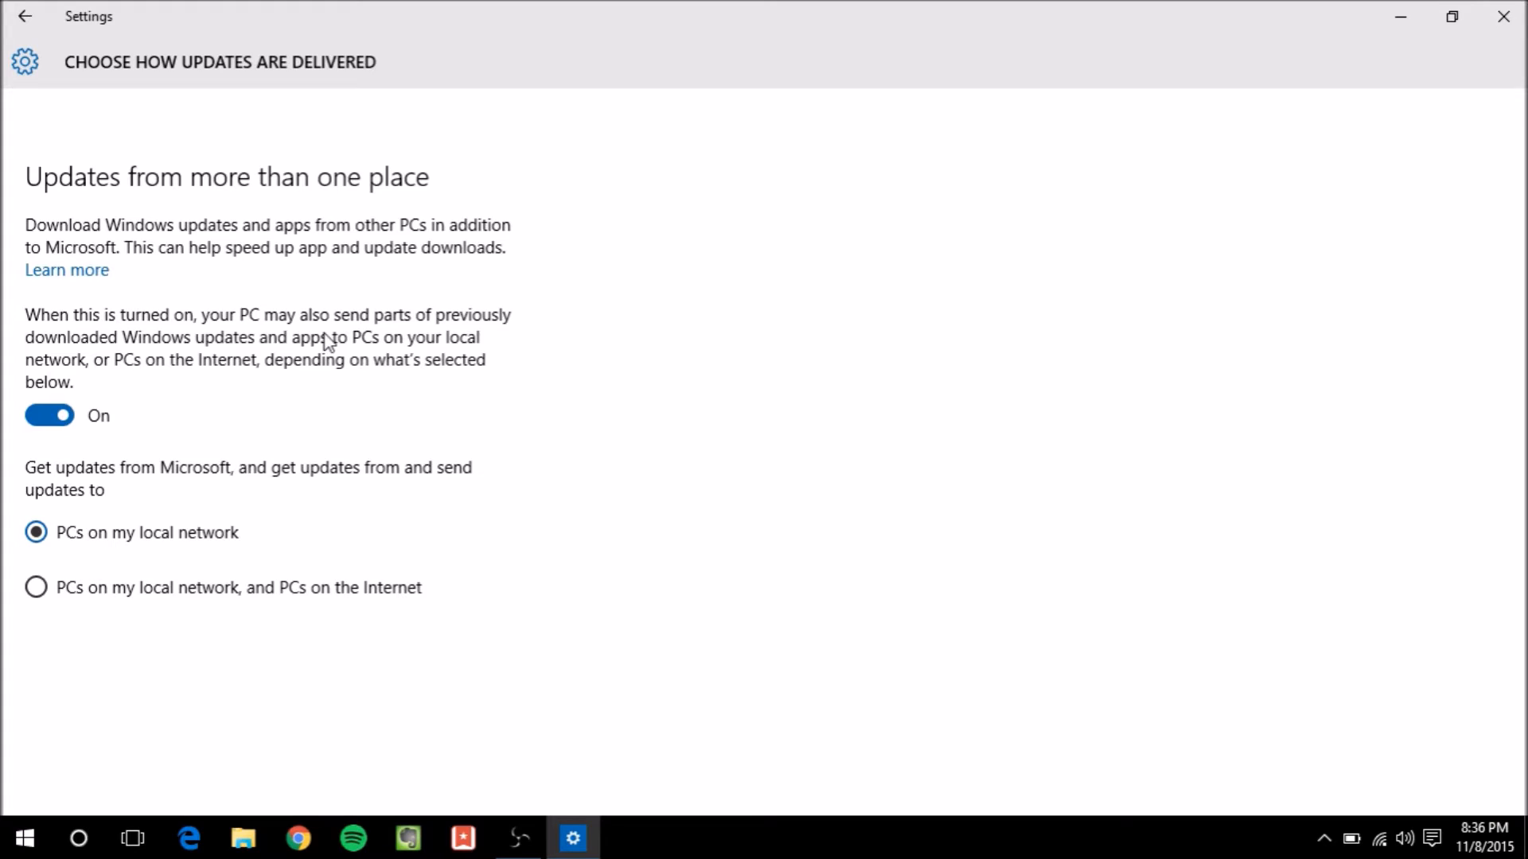
click(51, 418)
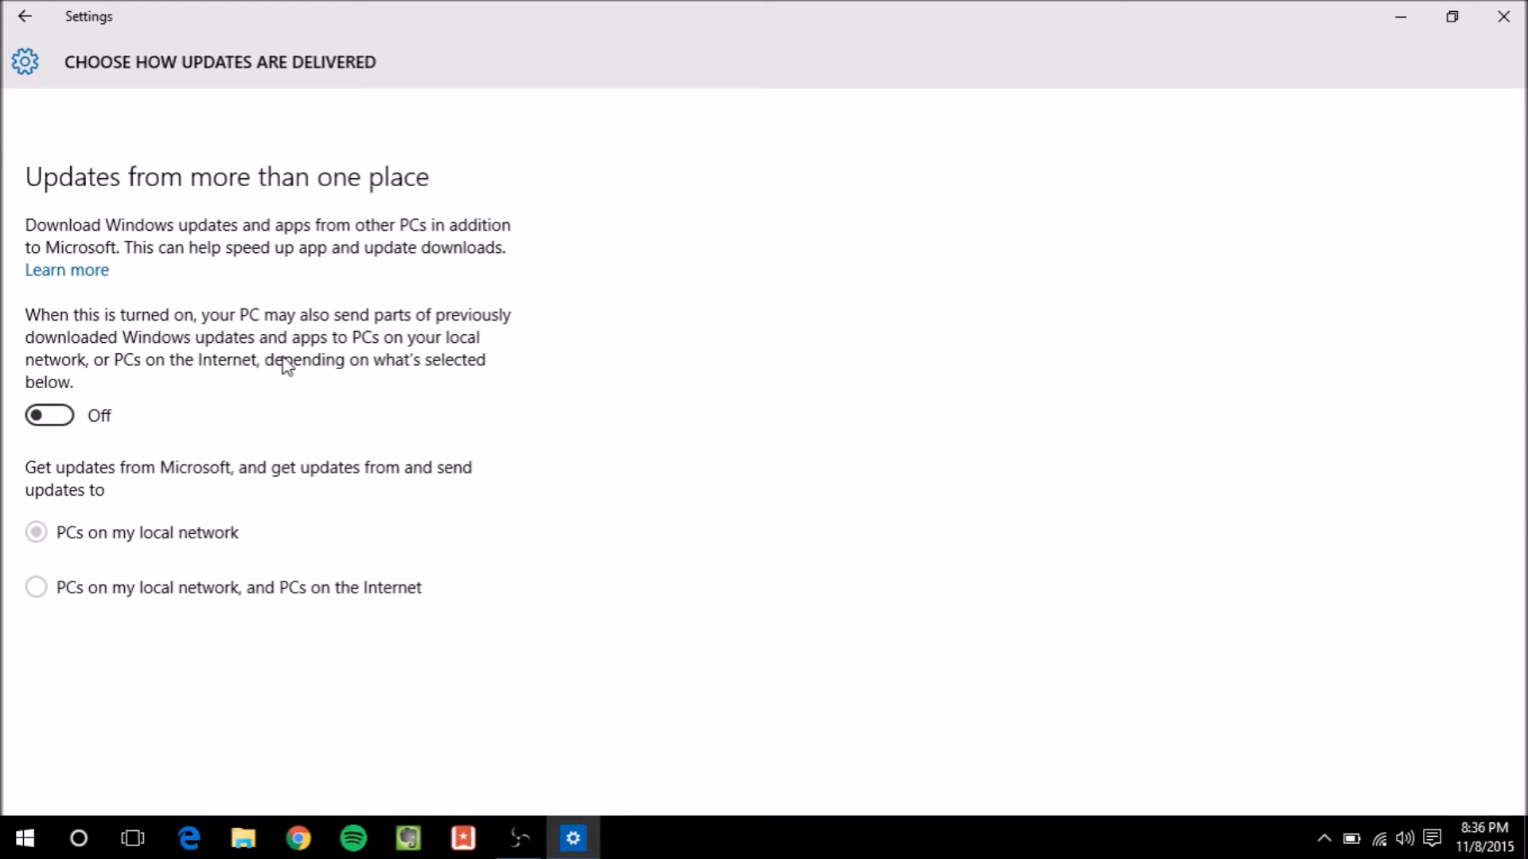
Step: In the general privacy options, turn off app use of the advertising ID and sending Microsoft info about how I write
click(26, 14)
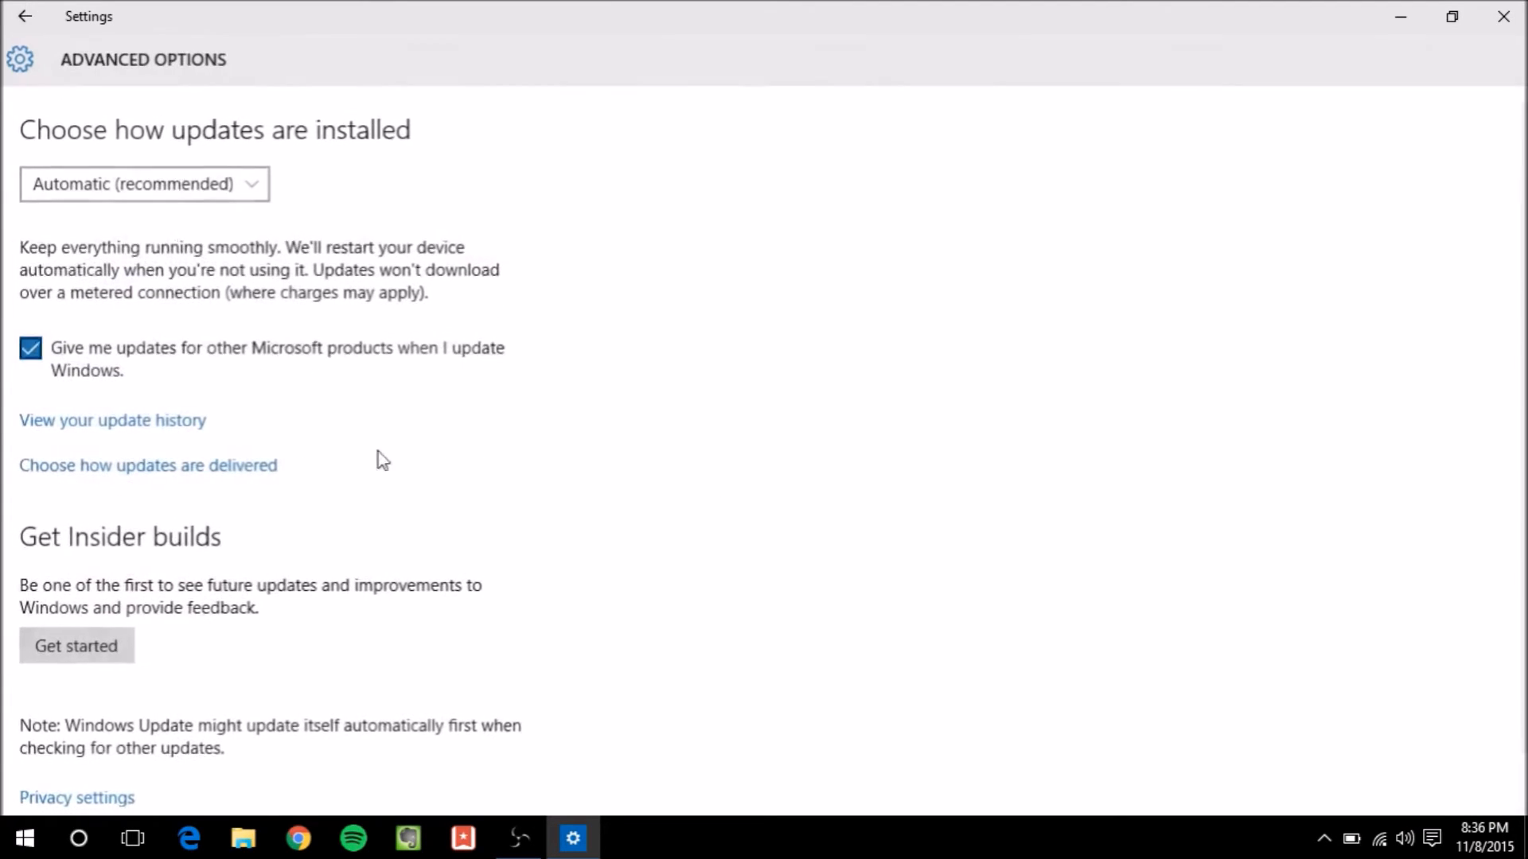
click(24, 15)
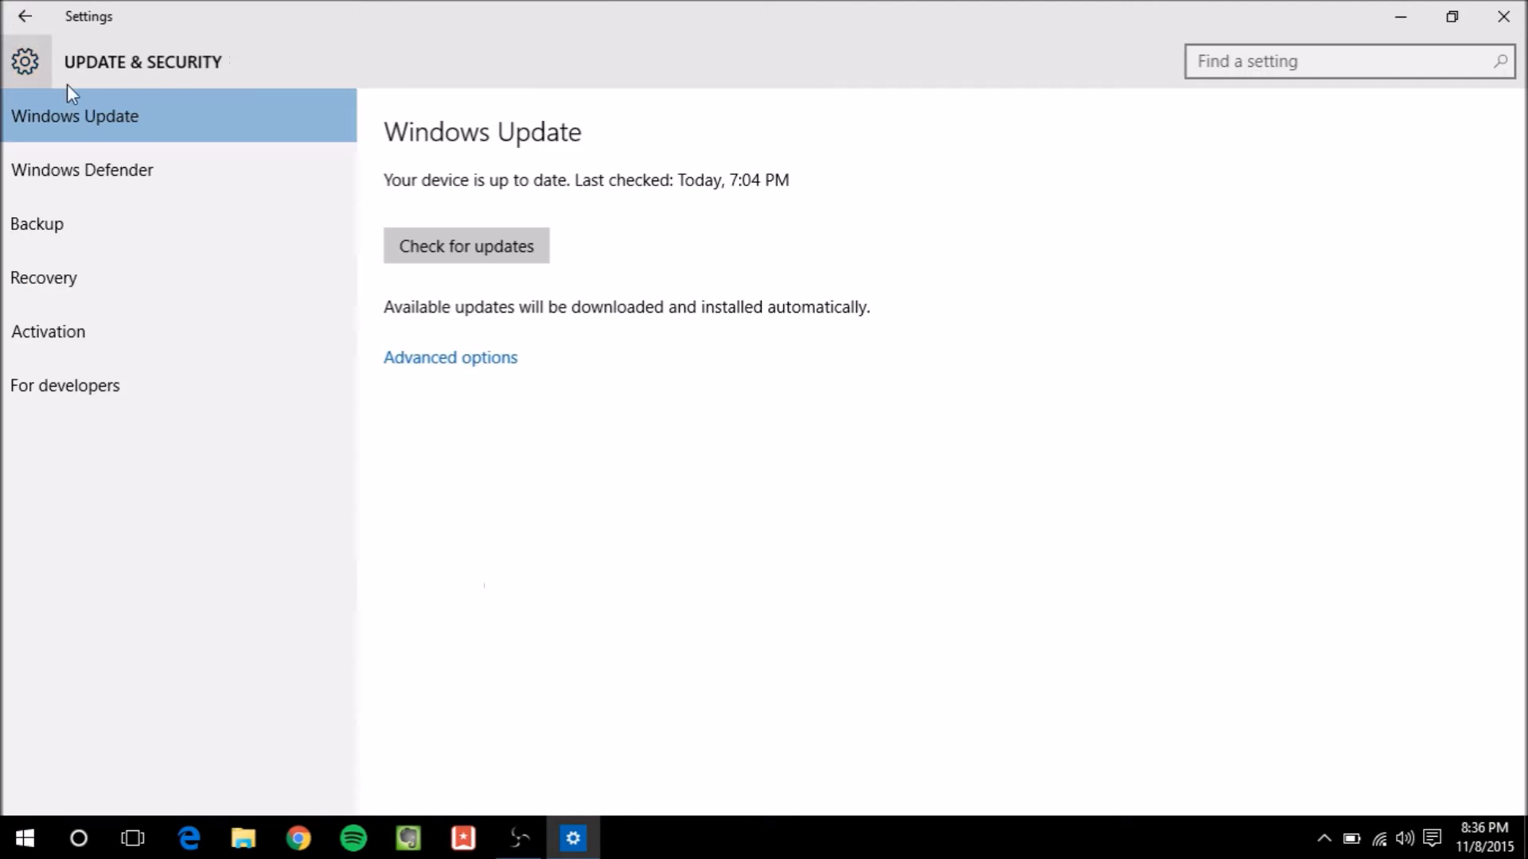
click(32, 51)
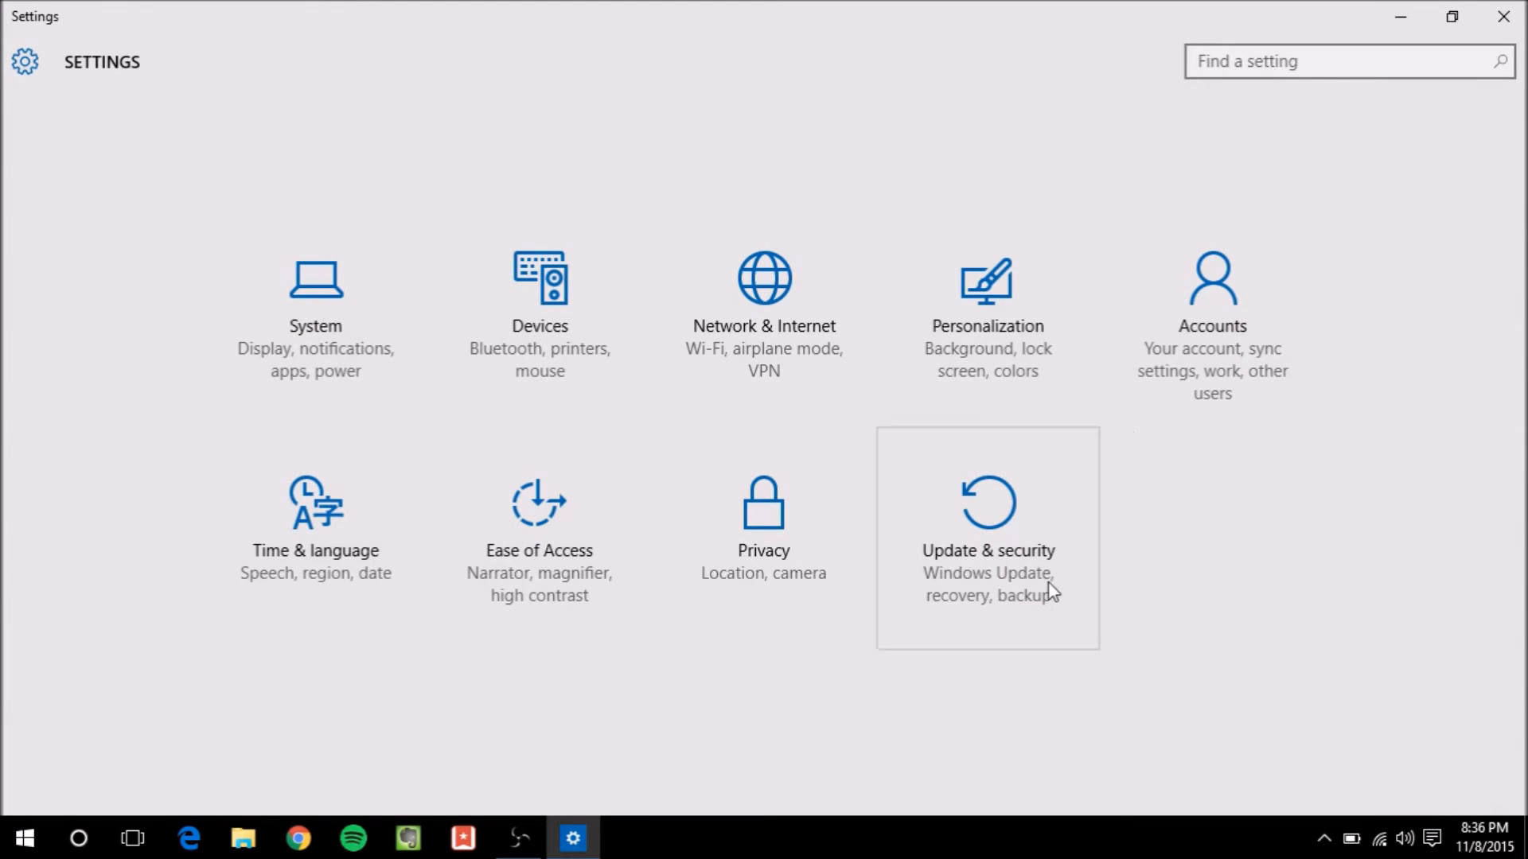
click(757, 533)
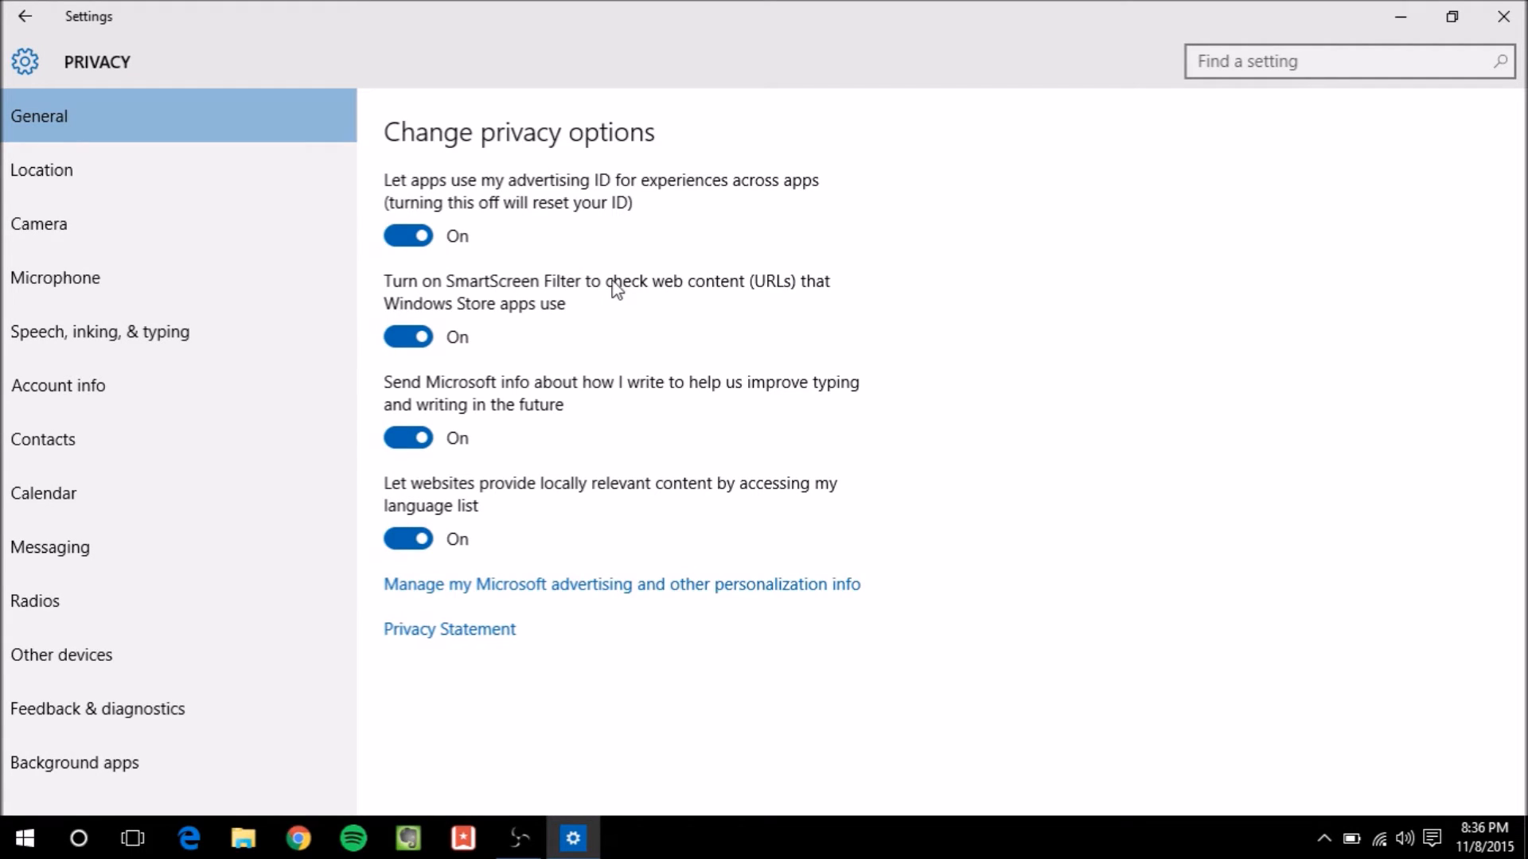
click(411, 237)
click(413, 439)
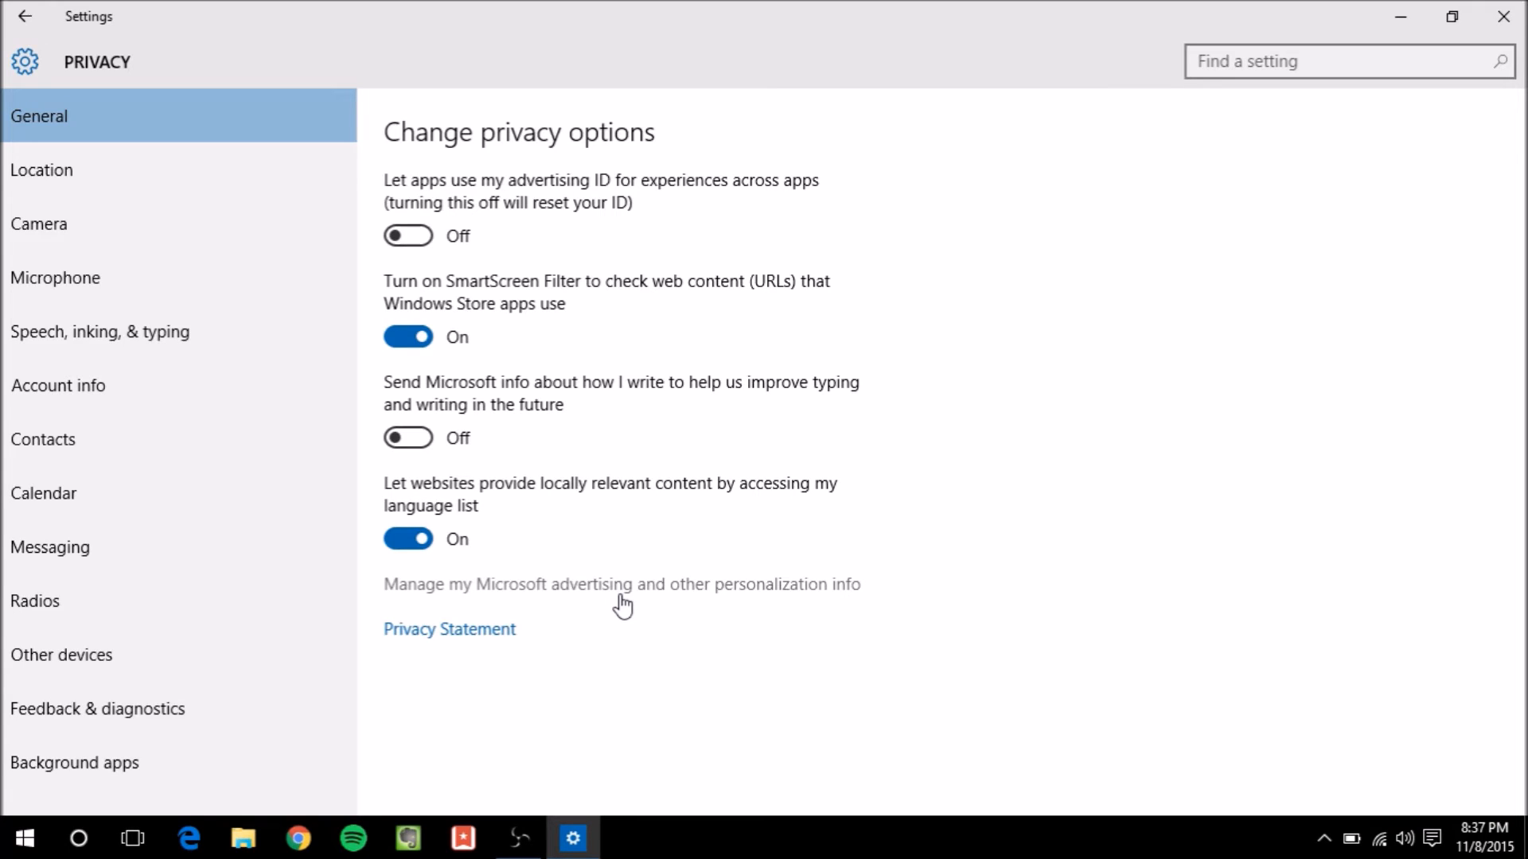
scroll(152, 736, down, 1)
scroll(152, 736, up, 1)
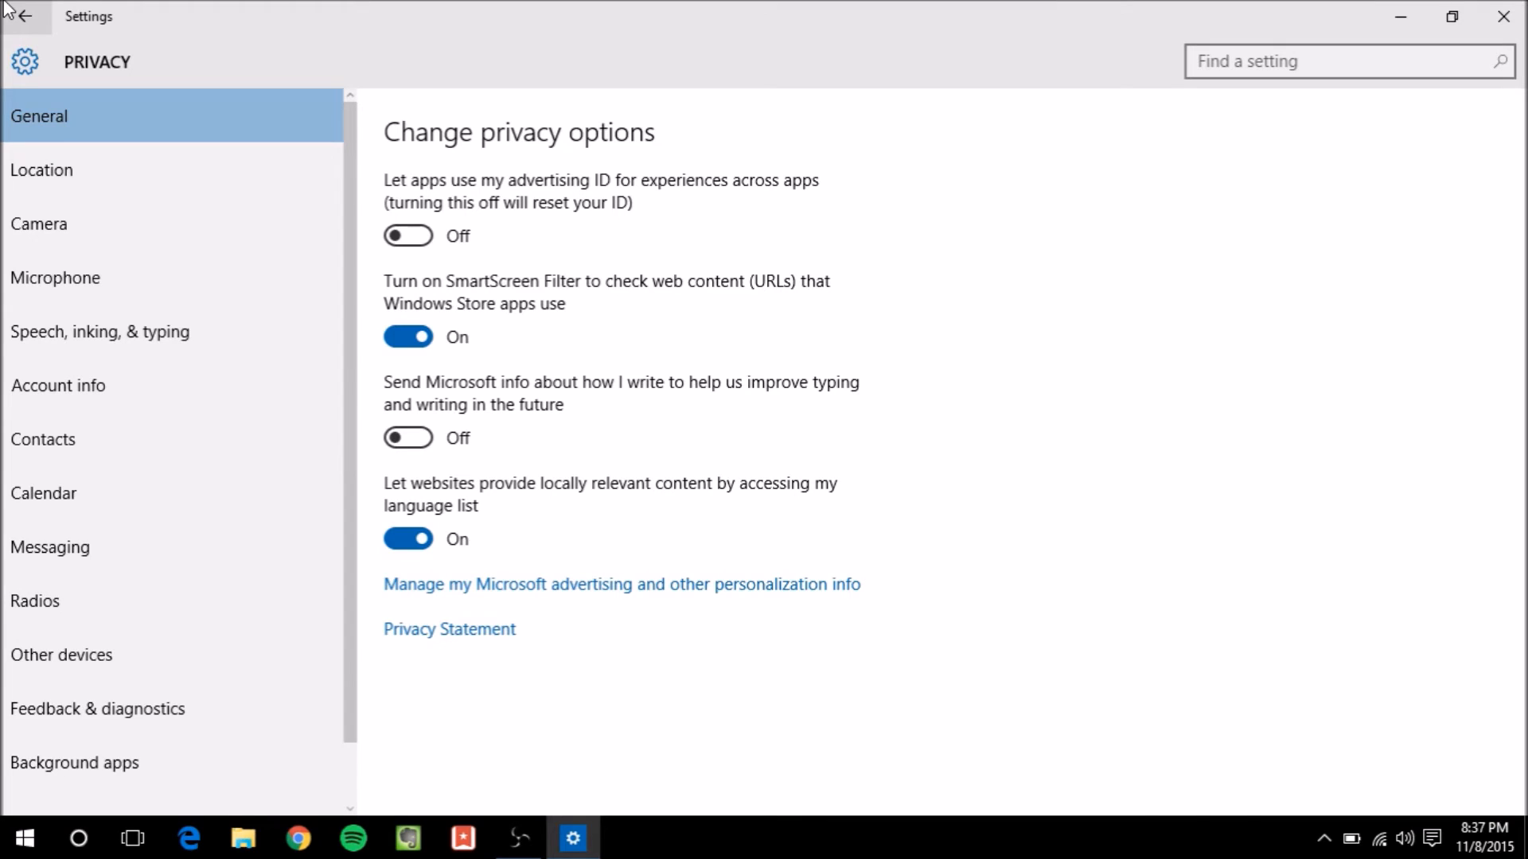
Step: In the Wi-Fi Sense settings under Network & Internet, turn off connecting to suggested open hotspots
click(7, 10)
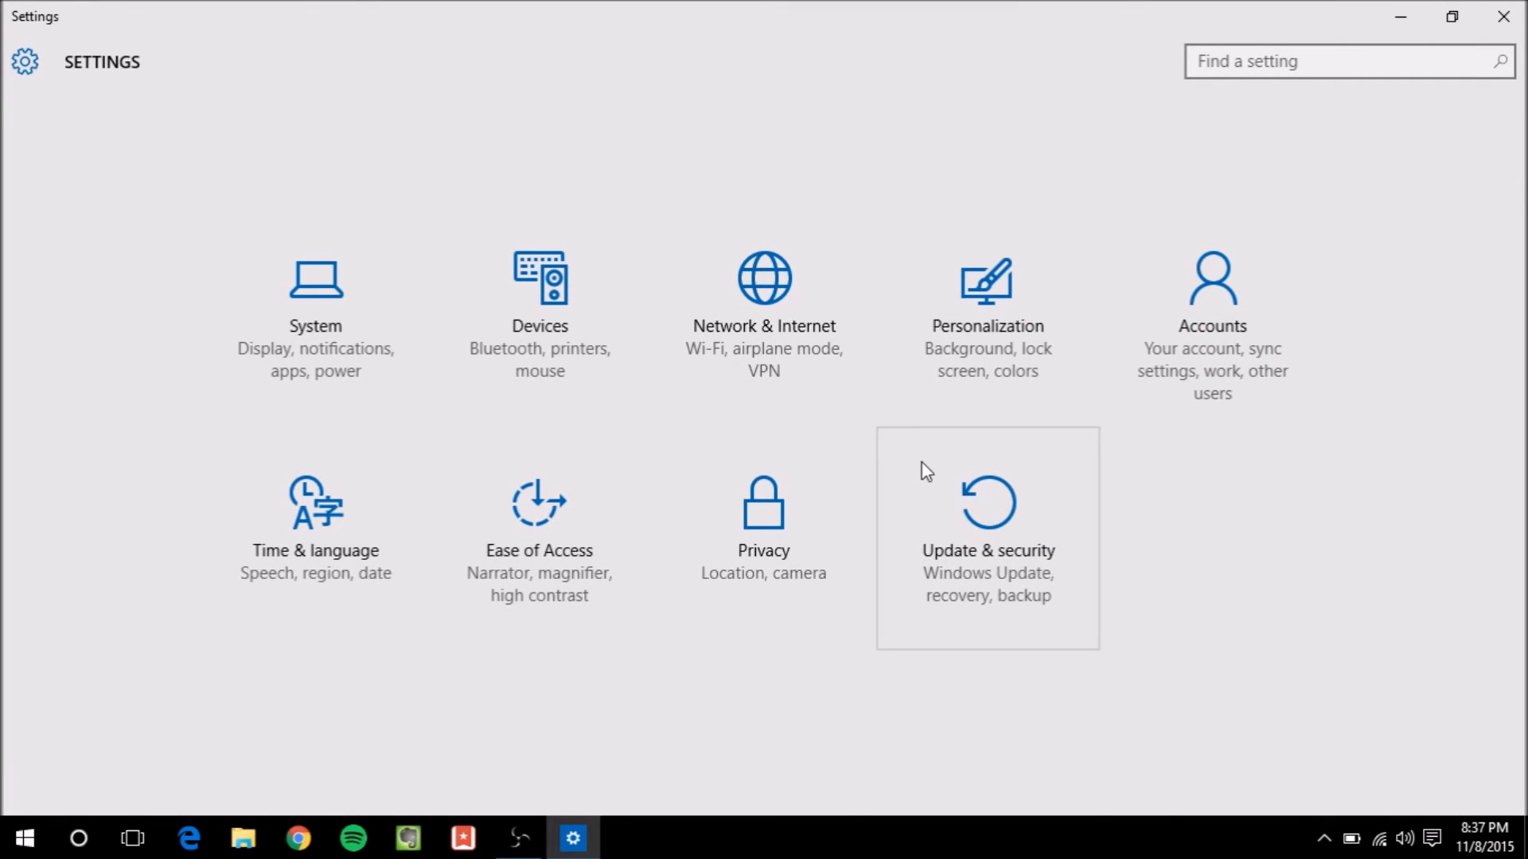
click(818, 355)
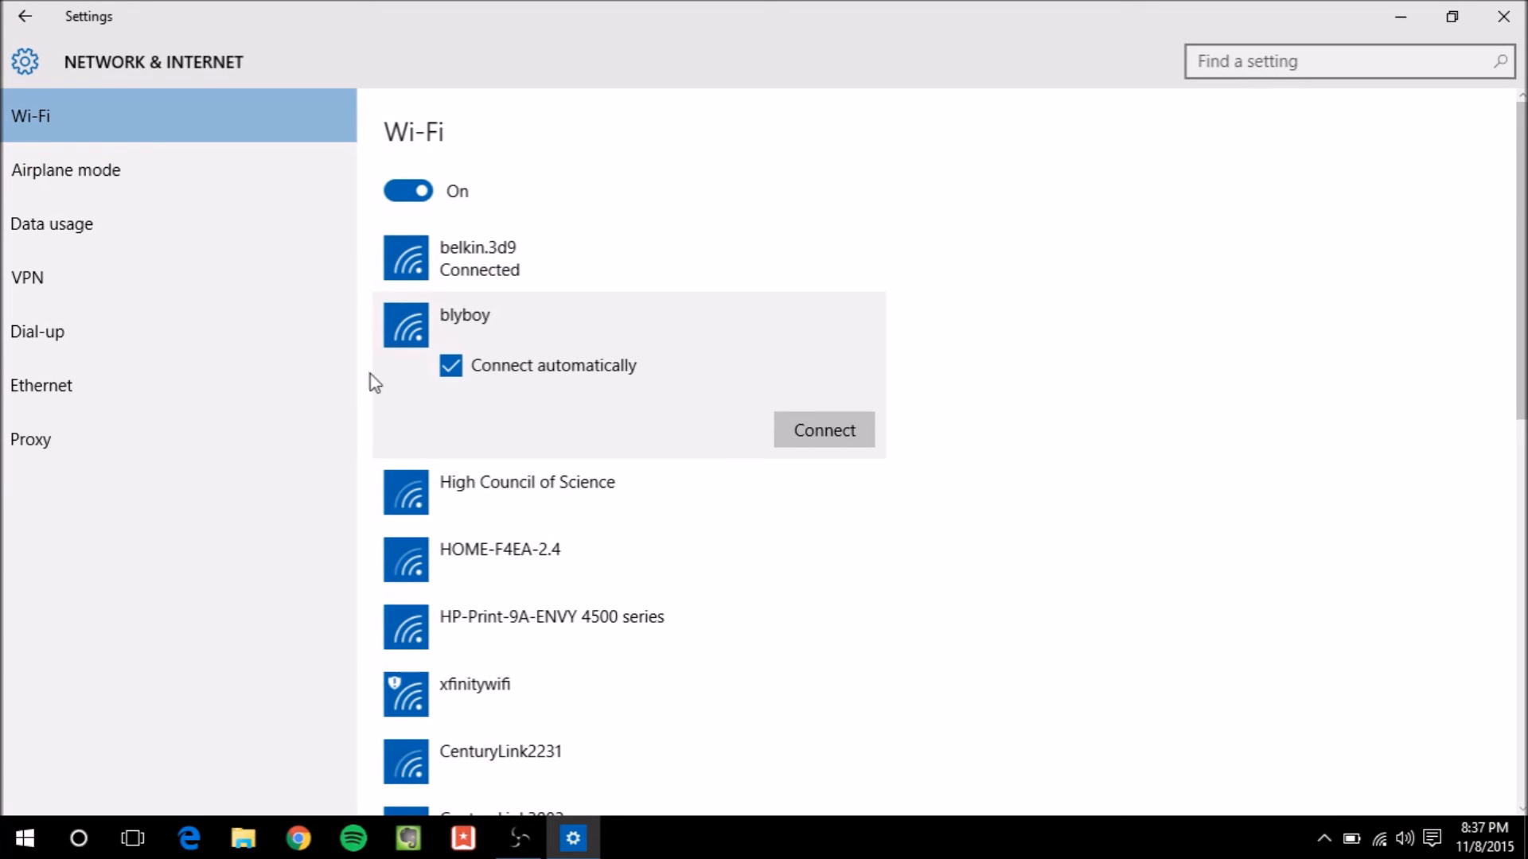
scroll(726, 562, down, 10)
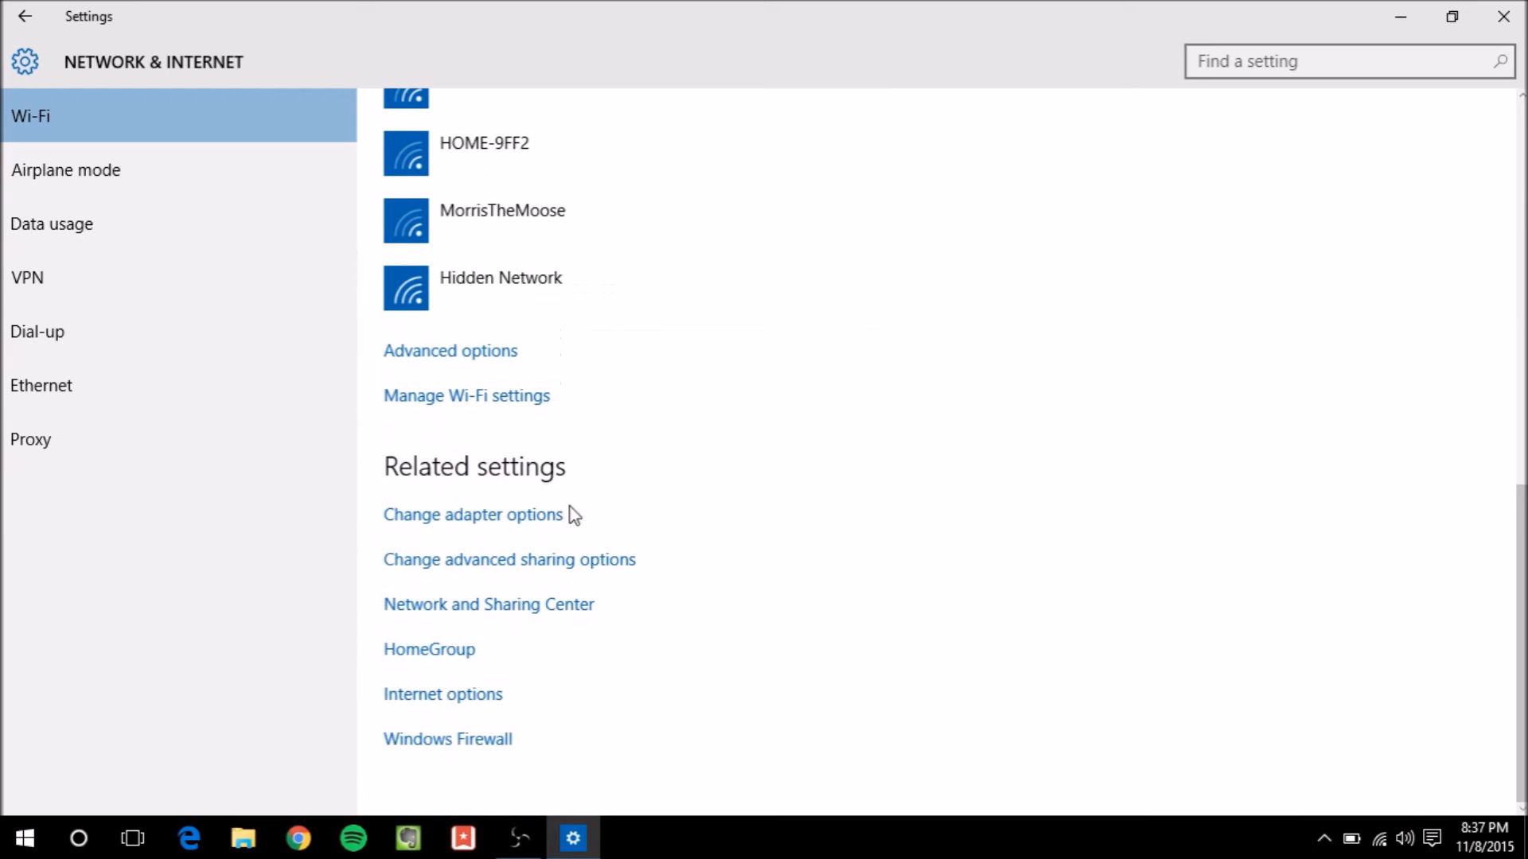
click(501, 400)
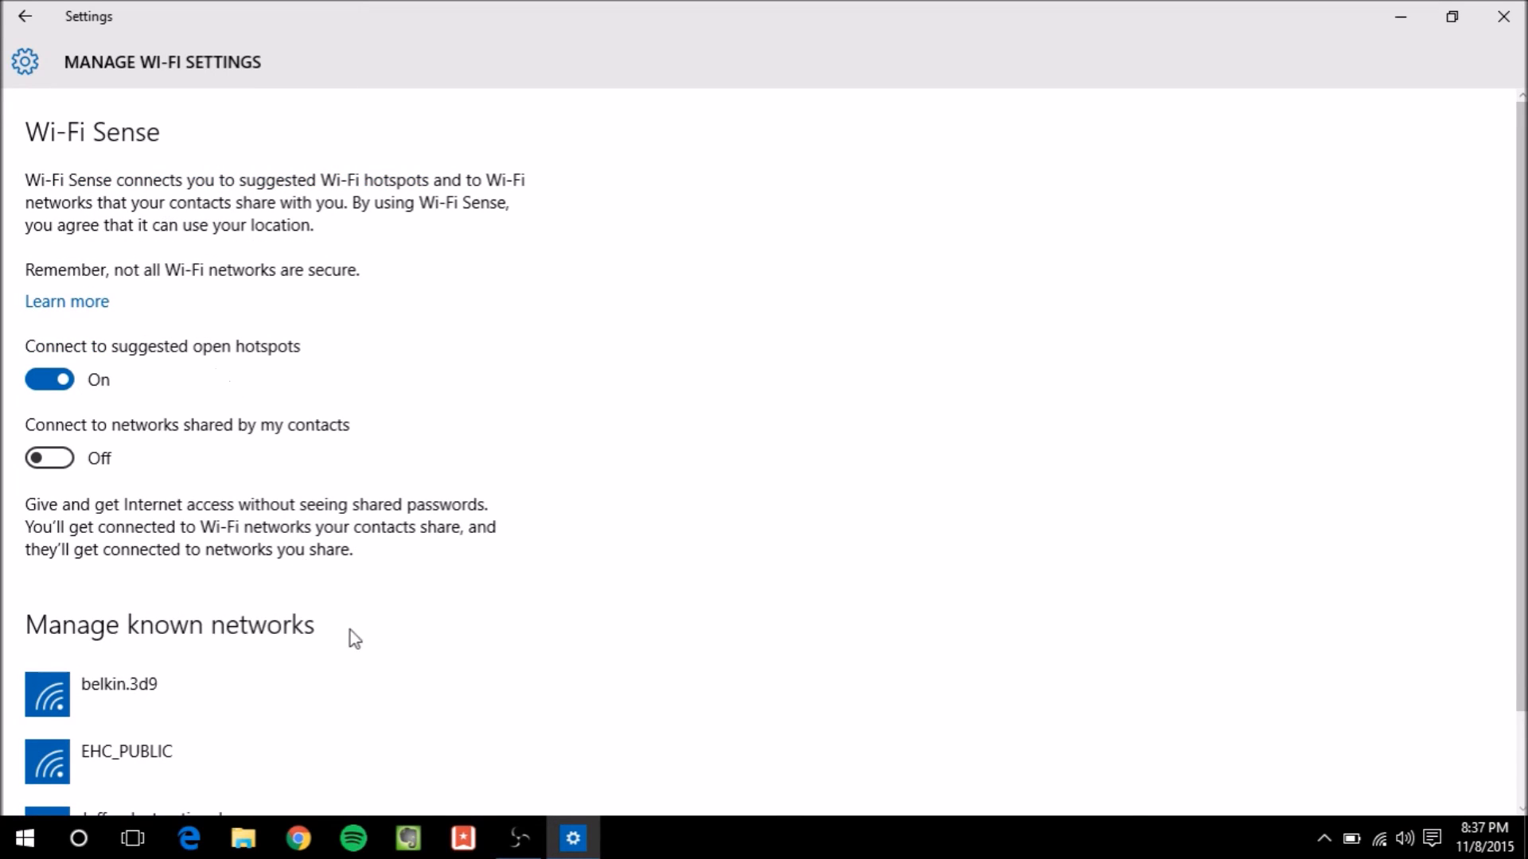
scroll(373, 655, down, 2)
scroll(372, 655, up, 2)
click(57, 385)
Step: Review the known Wi-Fi networks, expanding the belkin.3d9 entry, and close Settings
scroll(445, 574, down, 3)
scroll(452, 579, up, 3)
click(311, 675)
scroll(415, 551, down, 5)
scroll(415, 551, up, 5)
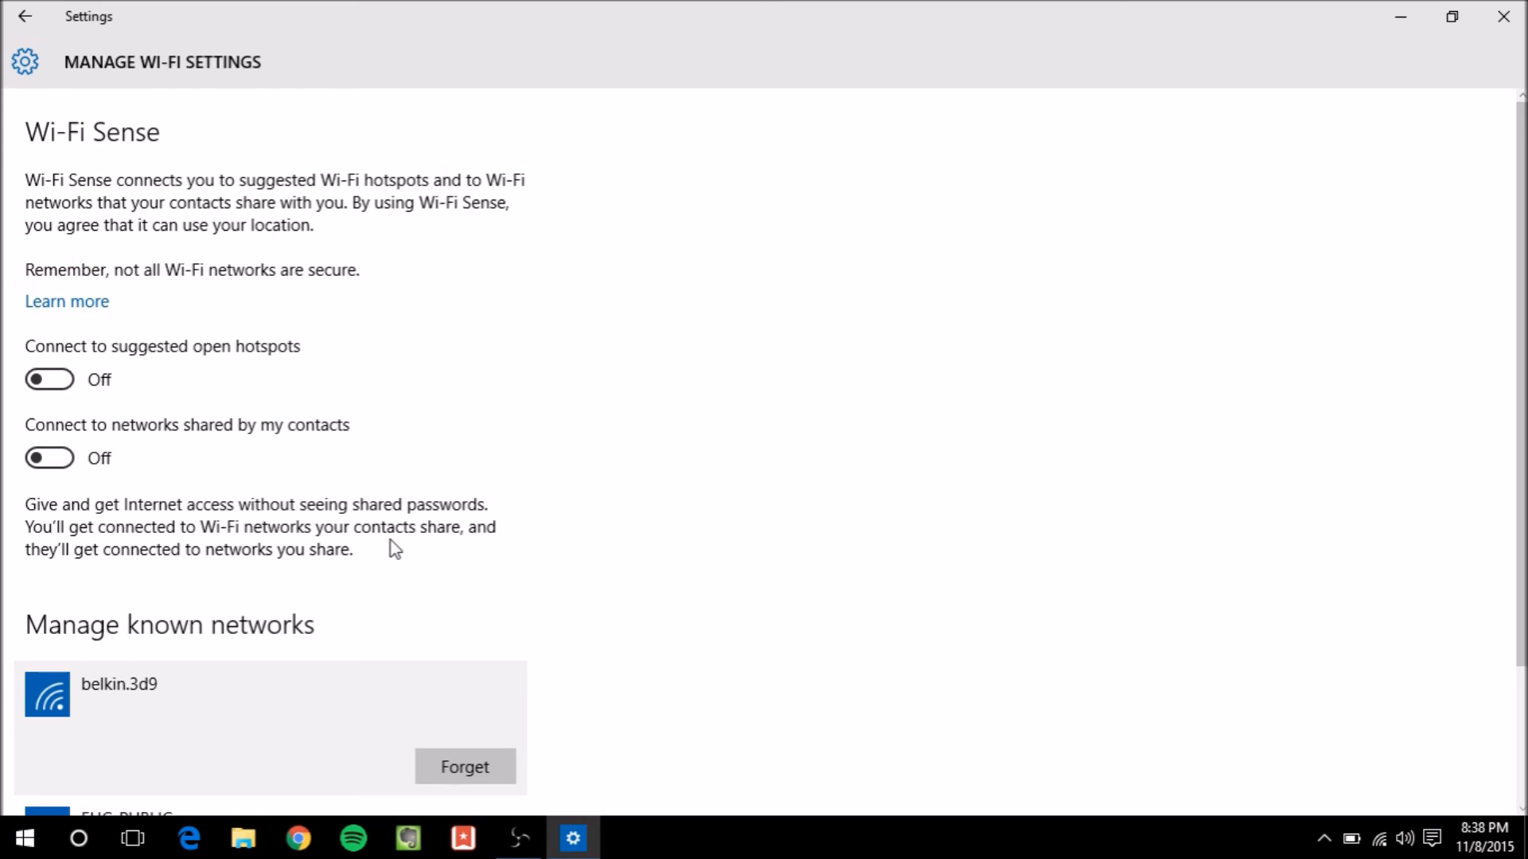
click(26, 17)
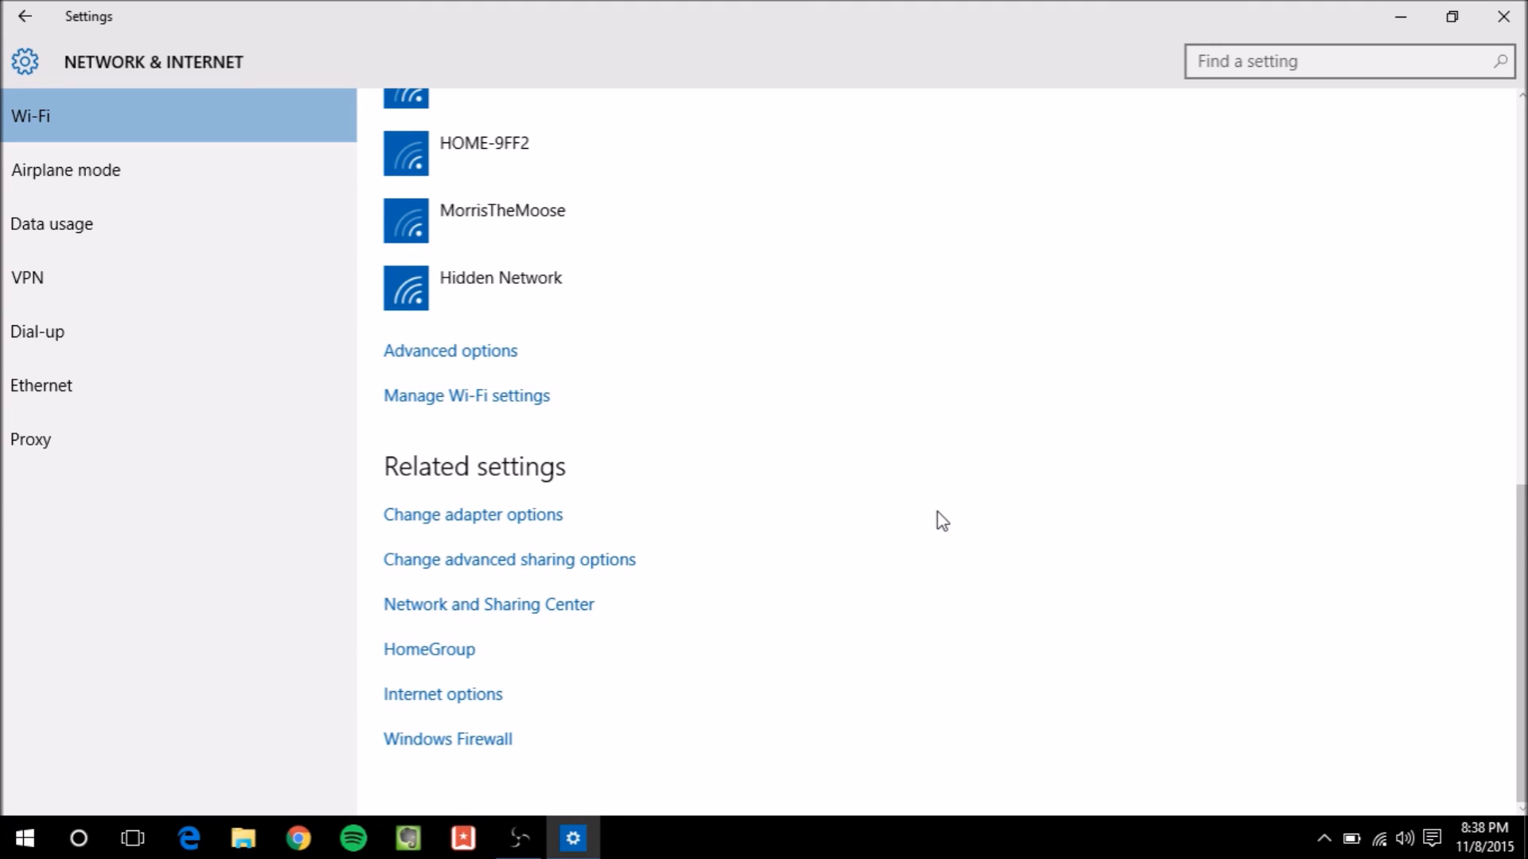
click(1502, 17)
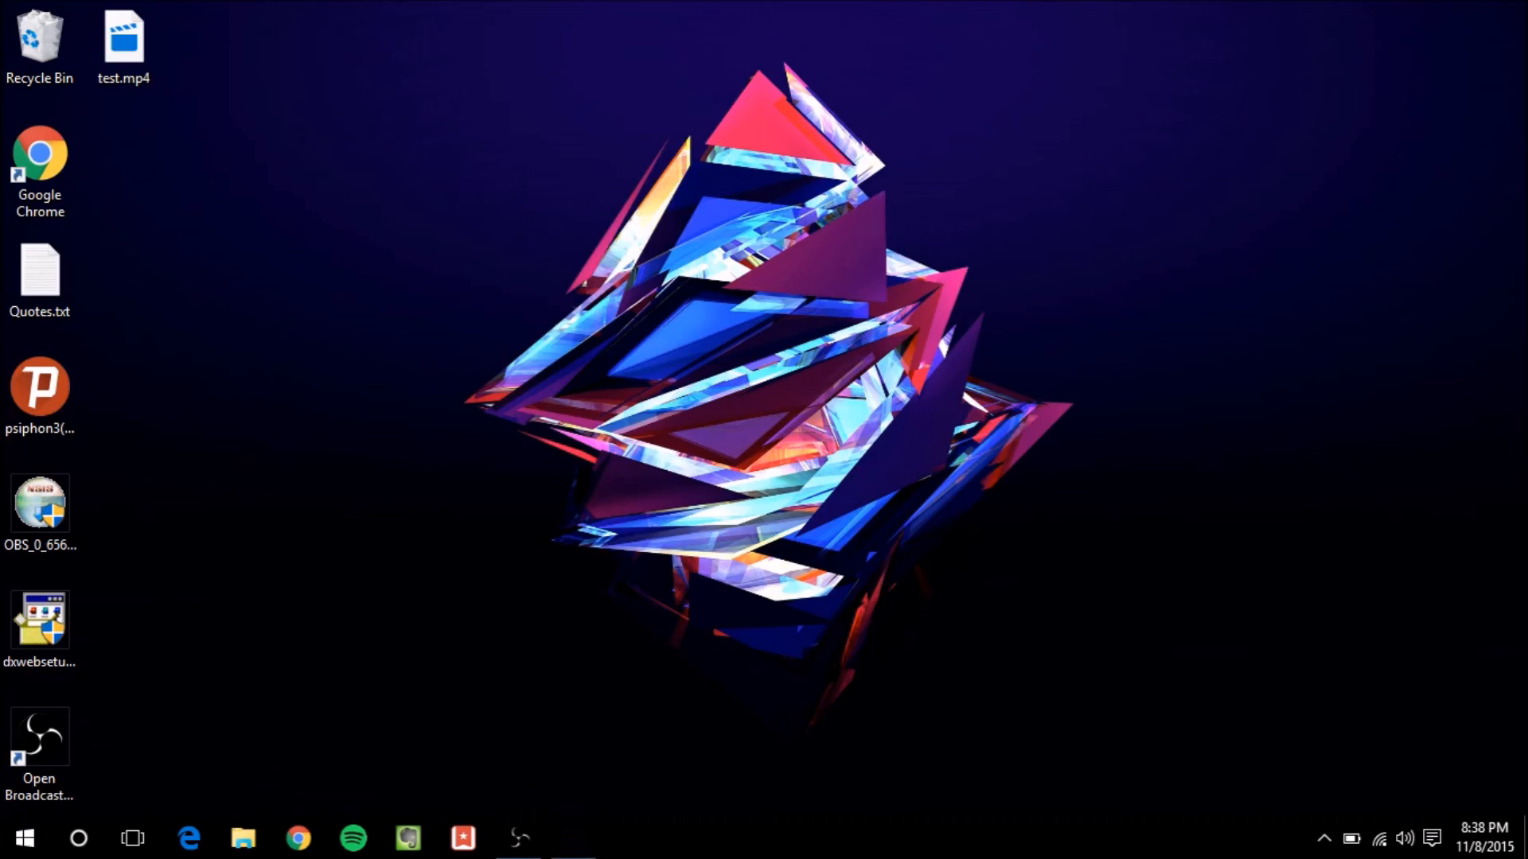